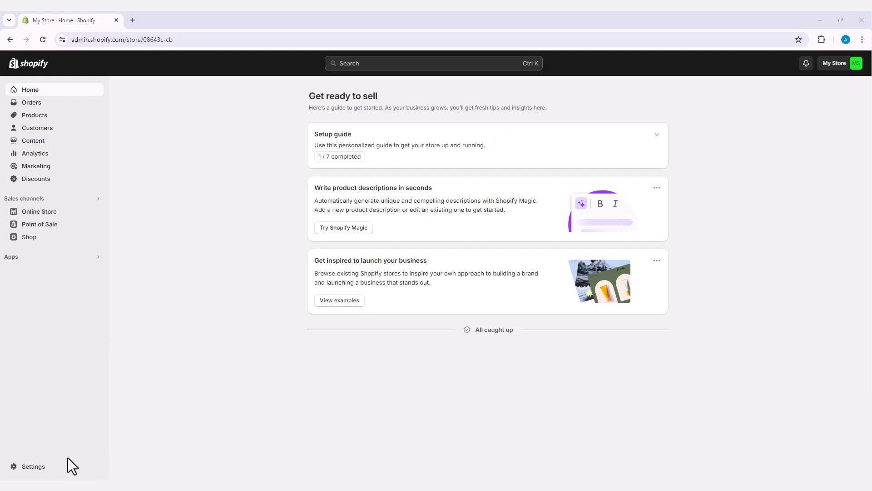
Step: Go to Settings > Payments and start adding a new payment method
click(35, 466)
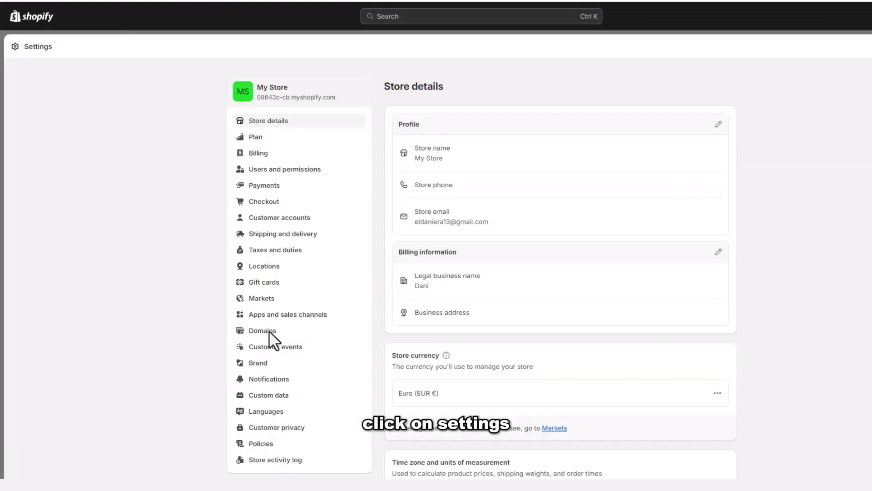
click(265, 187)
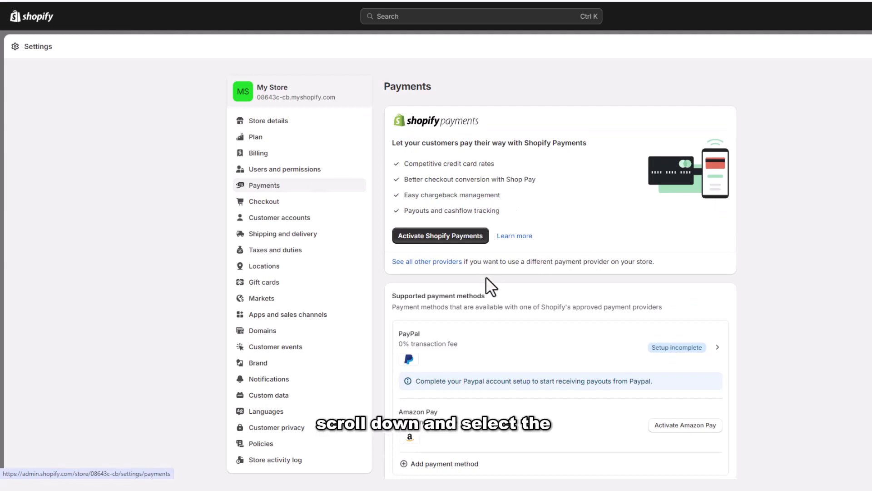
scroll(486, 276, down, 3)
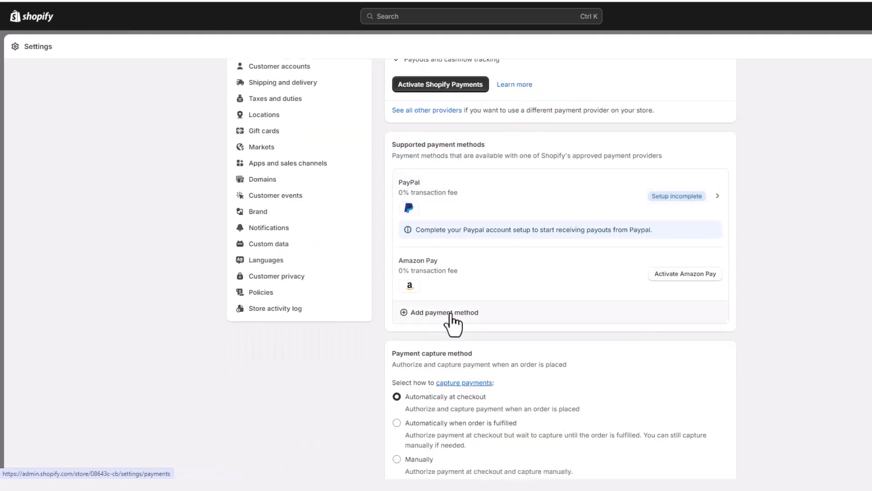
click(451, 314)
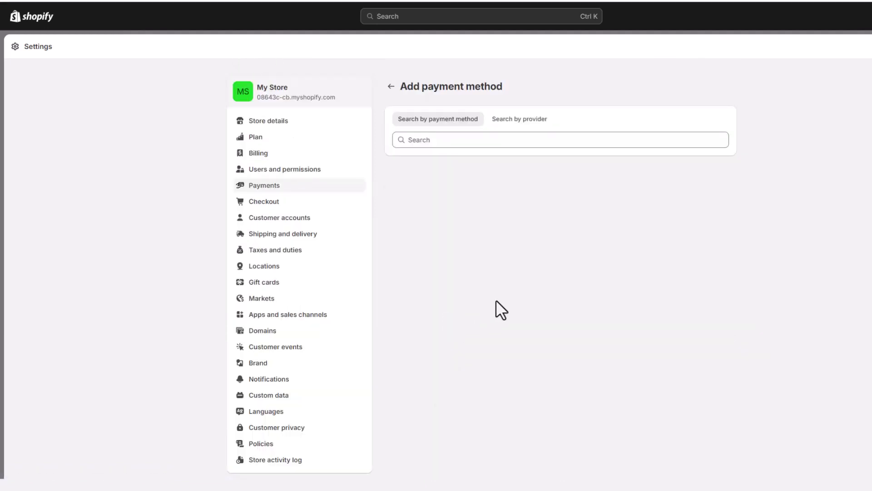
Step: Search providers for 'Klarna' and scroll down to Airwallex Klarna in the results
click(523, 120)
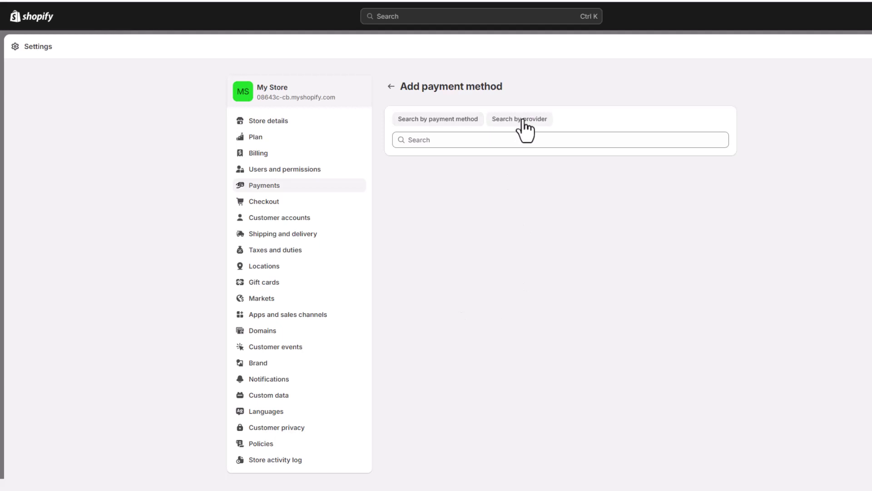
click(482, 141)
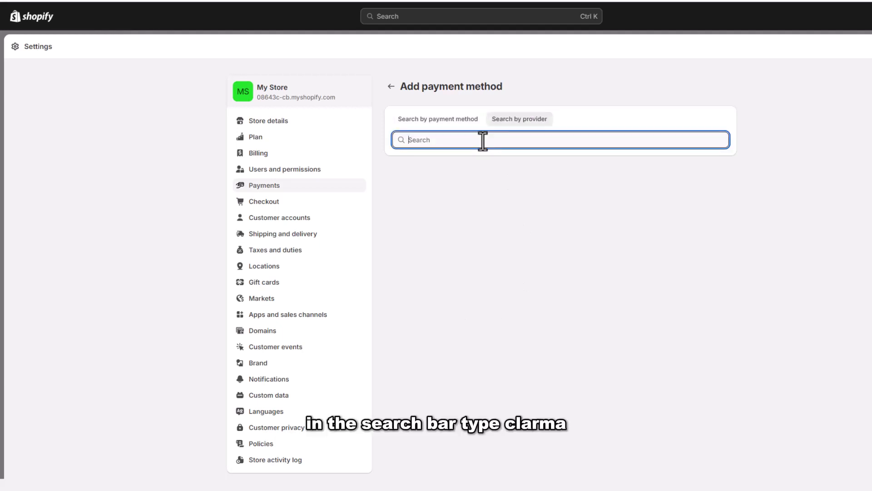
text(Klar)
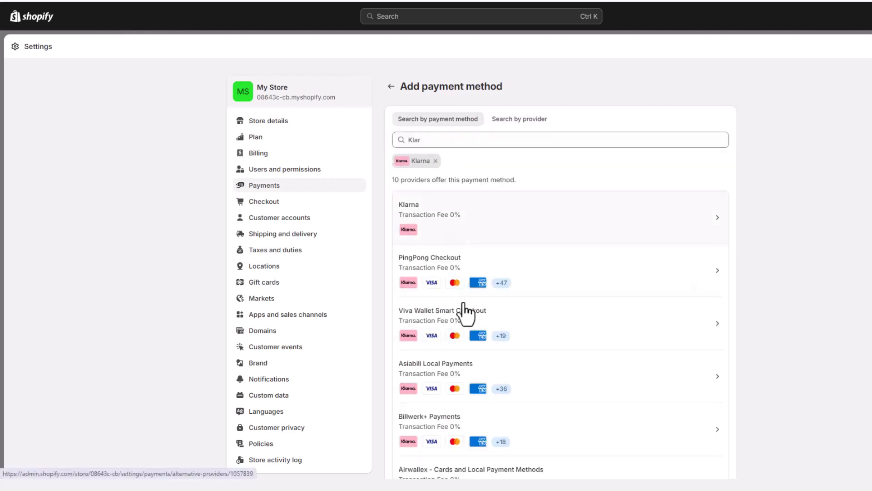
scroll(465, 326, down, 5)
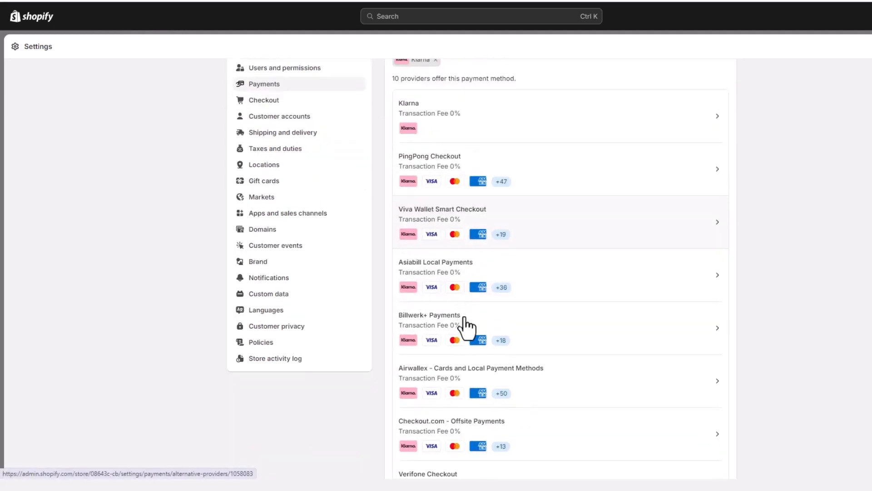
scroll(466, 326, down, 3)
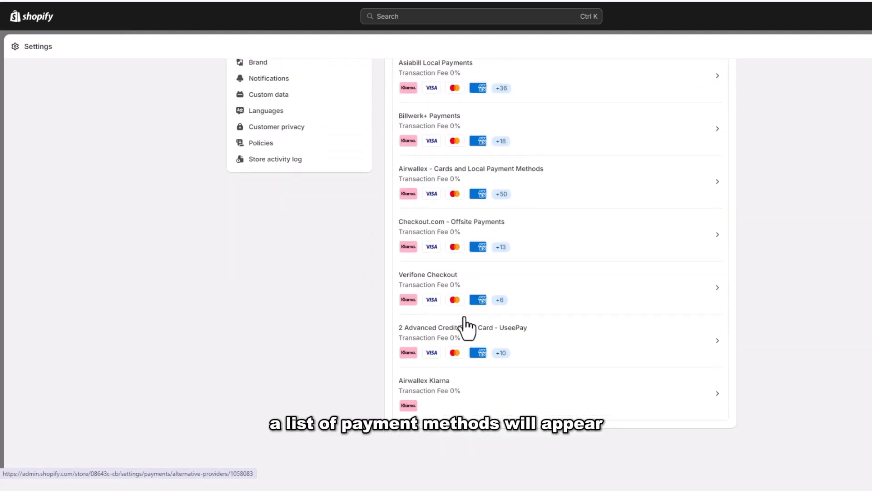
Step: Open the Airwallex Klarna provider details and choose Install
click(485, 402)
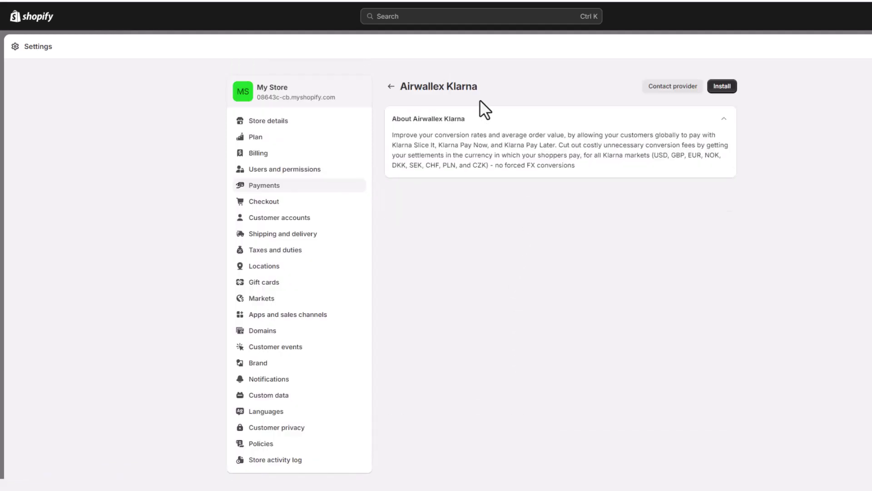
click(722, 86)
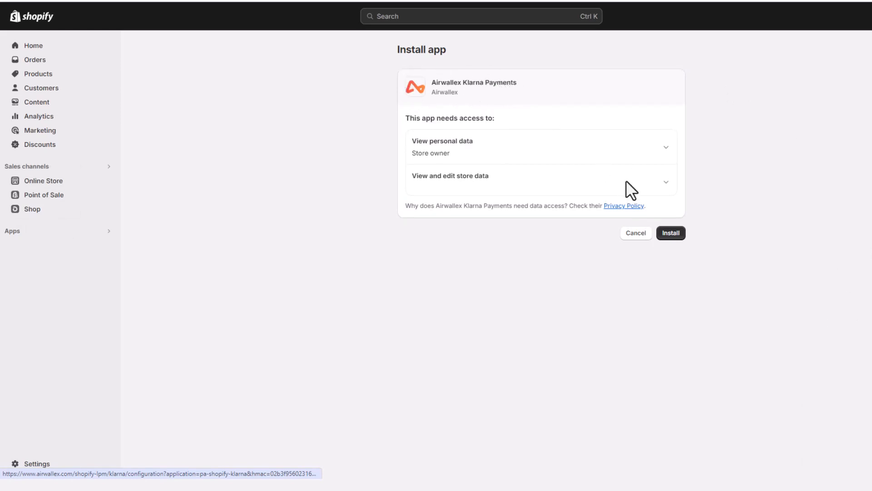
Step: Approve the Airwallex Klarna app's store data access and install it
click(674, 244)
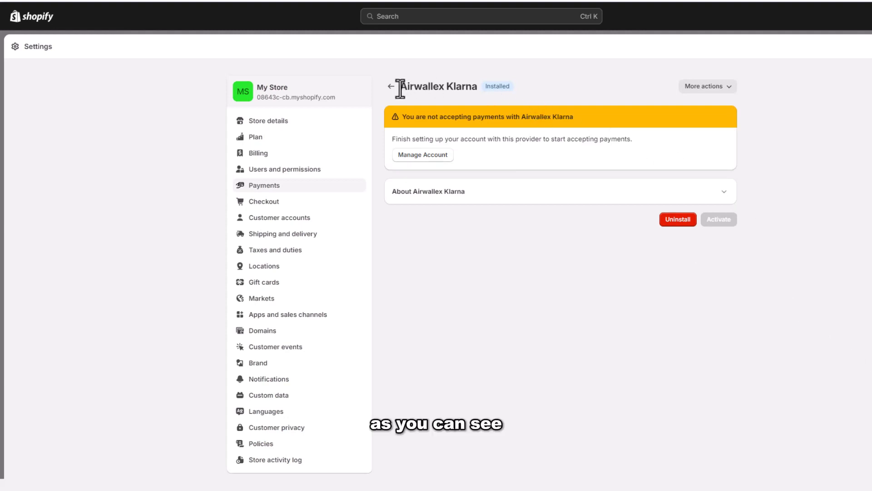
Step: Highlight the Airwallex Klarna title and setup reminder, then open Manage Account
drag(399, 86, 520, 88)
click(524, 87)
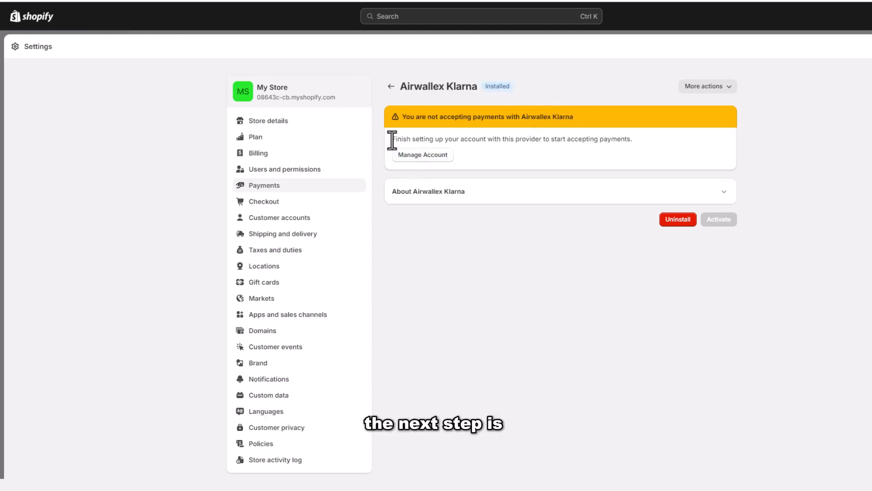
drag(392, 138, 637, 138)
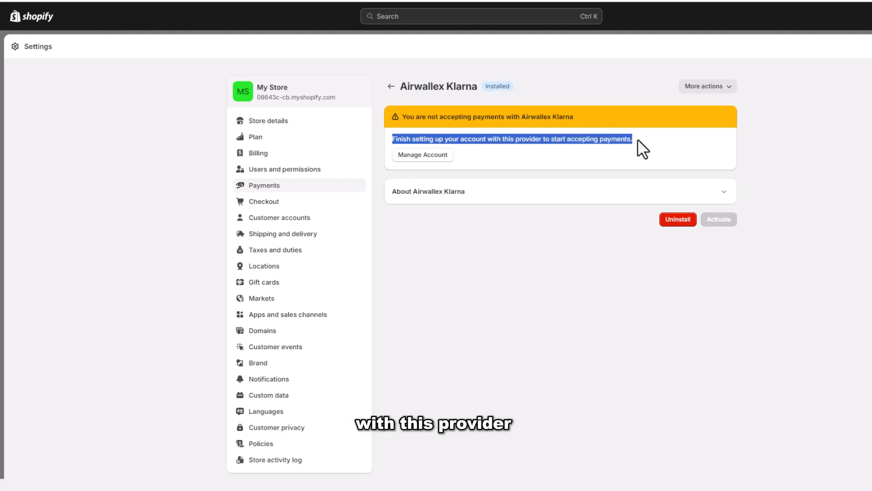
click(636, 138)
click(422, 155)
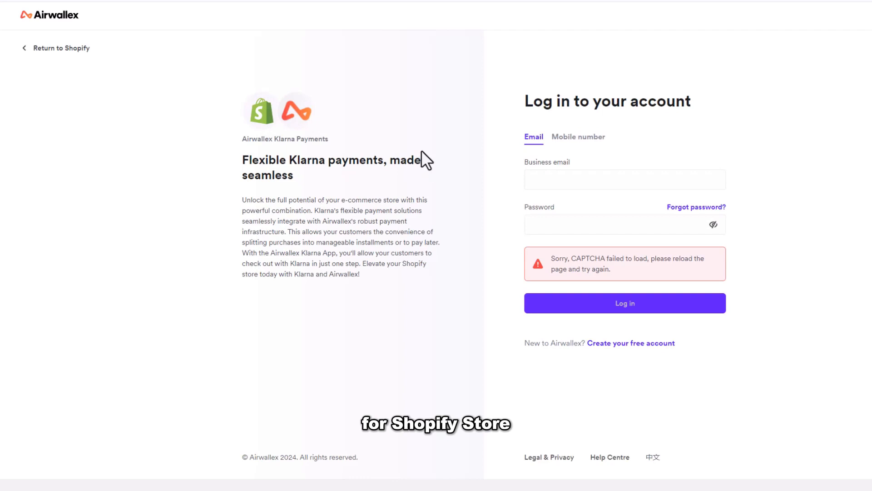
Step: Choose 'Create your free account' on the Airwallex login page
click(625, 346)
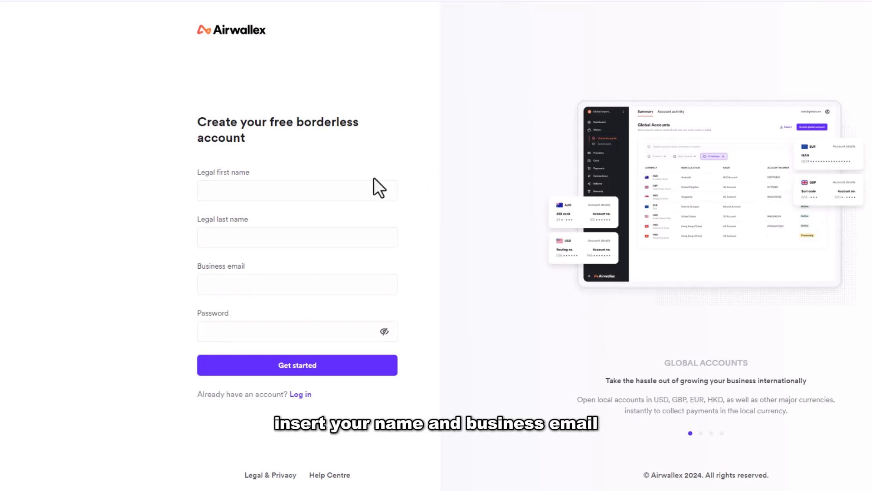
Step: Autofill the legal name and business email fields, then type a strong account password
click(224, 194)
click(283, 227)
click(228, 283)
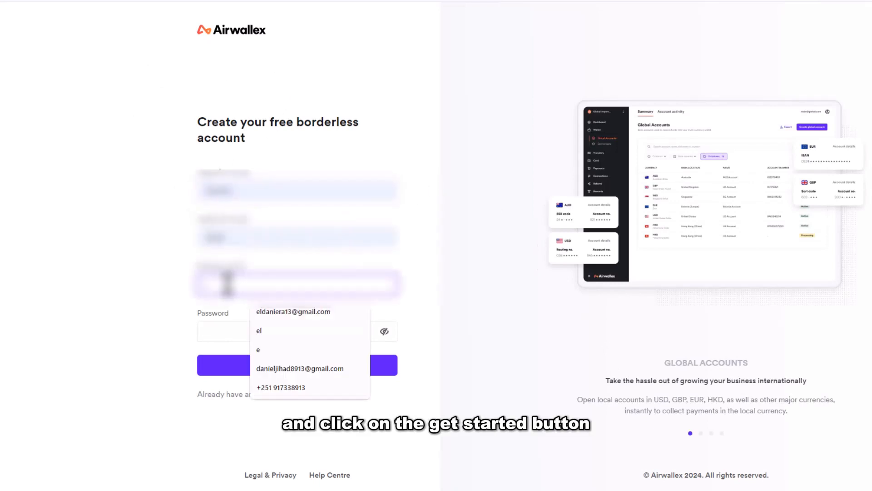
click(216, 328)
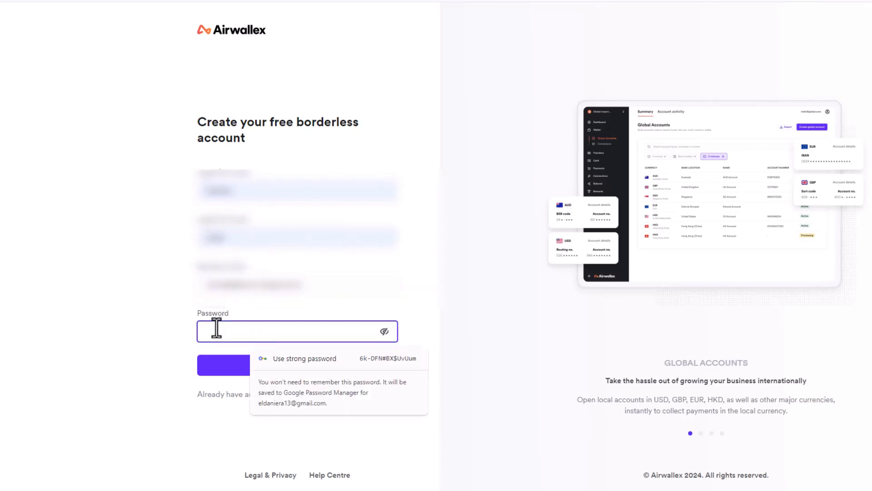
text(El••••)
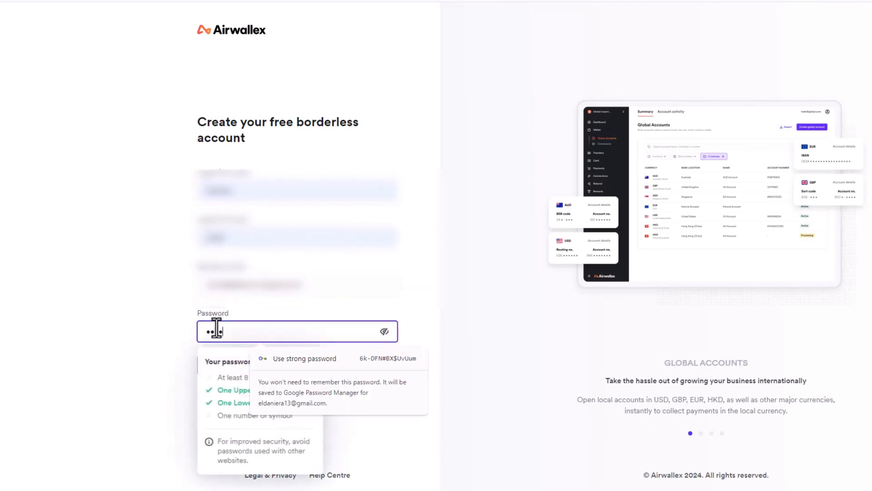
text(••)
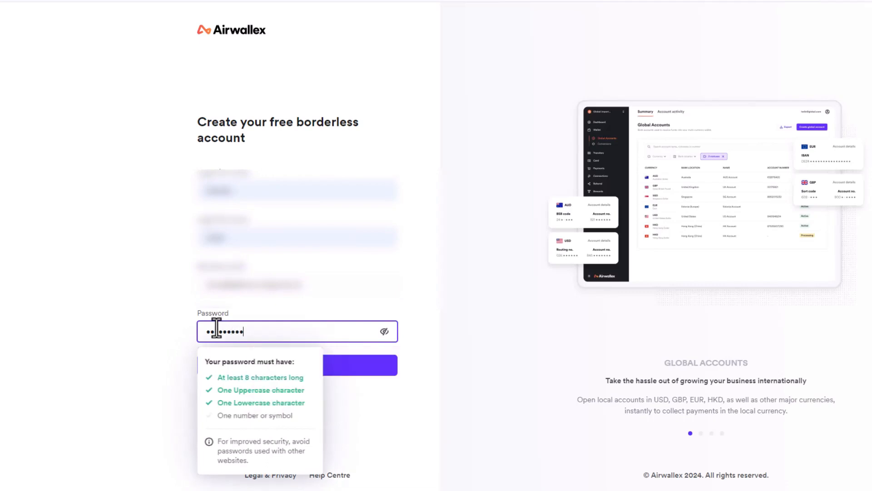
text(1)
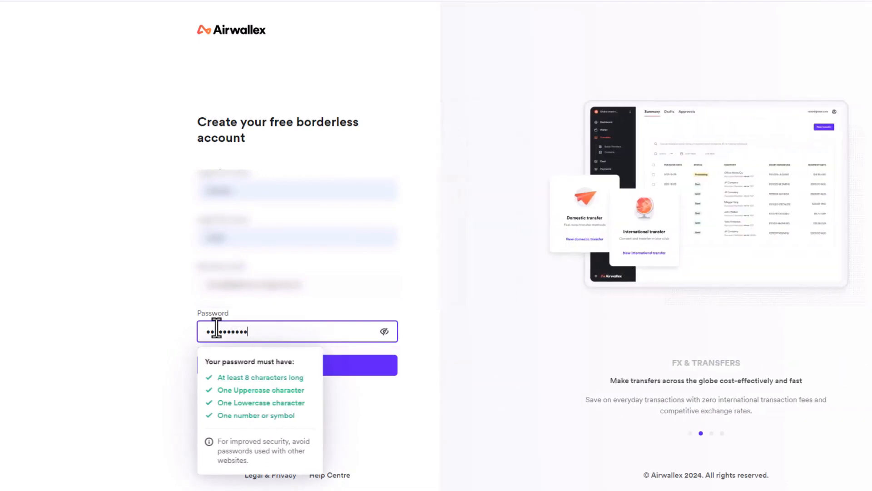
text(••••••)
Step: Submit the sign-up, enter business name 'Eara Shope' and set headquarters to Netherlands Antilles
click(185, 335)
click(277, 367)
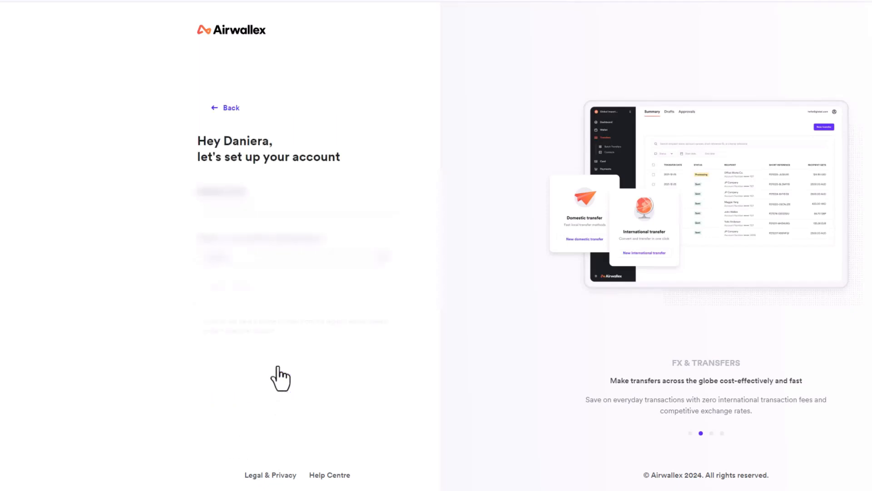
click(238, 208)
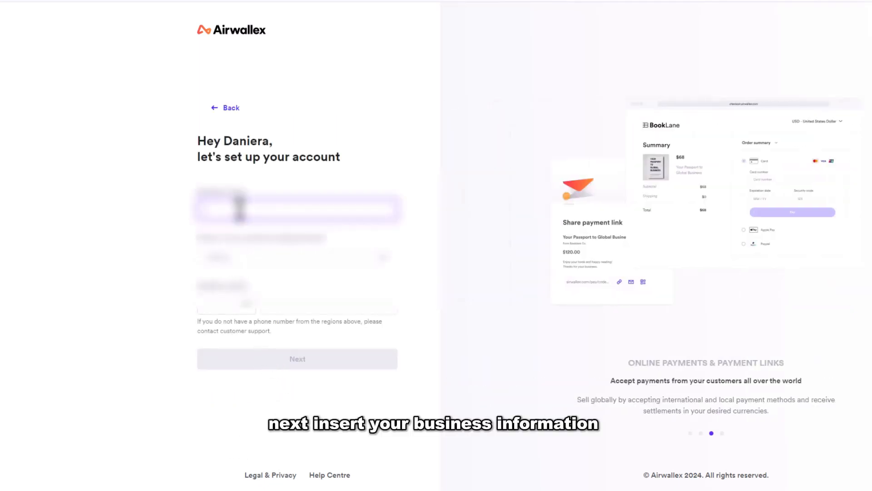
text(ie)
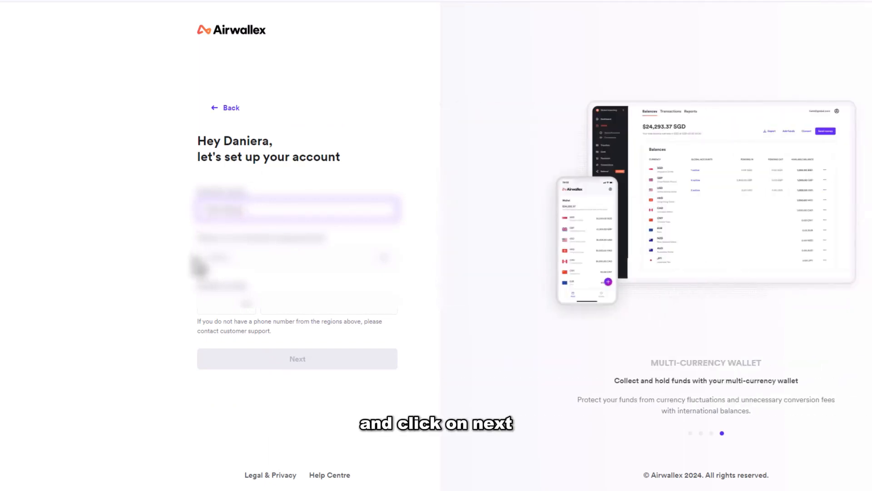
click(277, 269)
scroll(249, 356, down, 3)
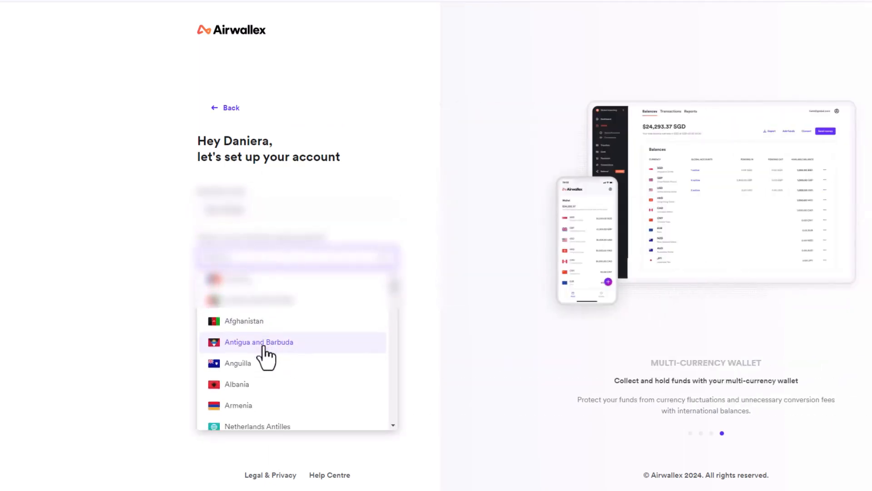
click(236, 384)
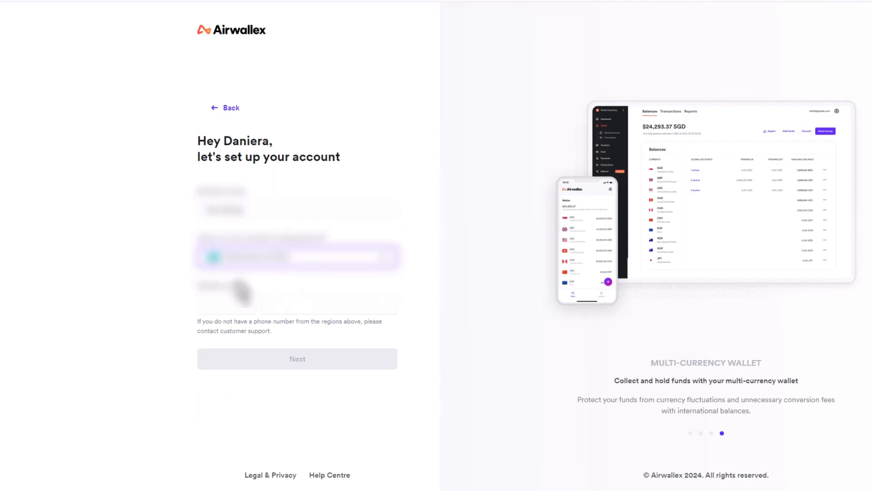
Step: Enter a mobile number with the +251 Ethiopia dialling code and submit the setup details
click(247, 311)
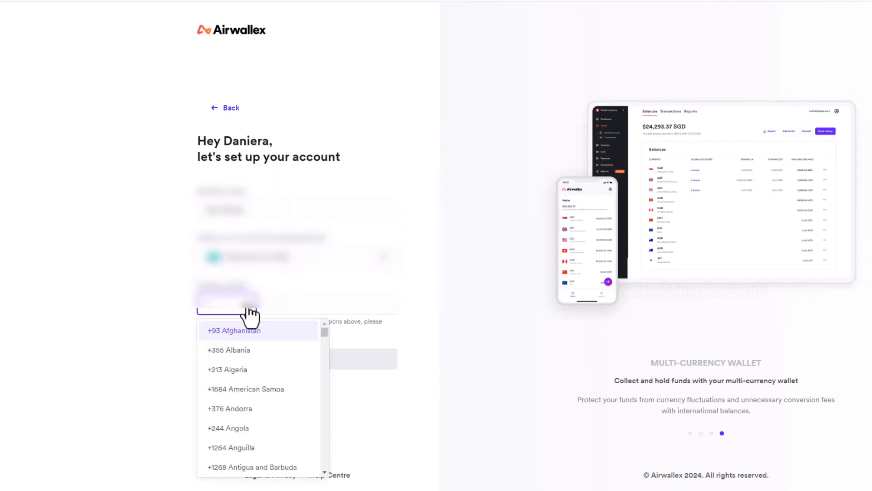
scroll(234, 408, down, 3)
scroll(235, 409, down, 15)
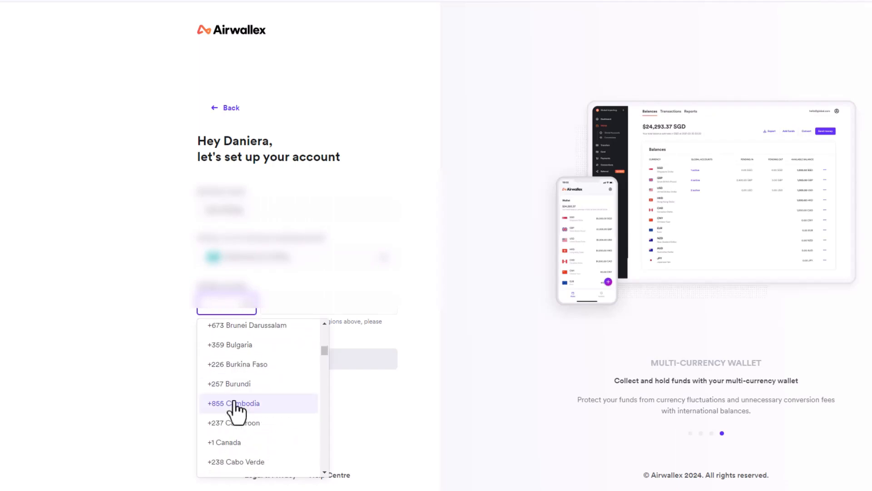
scroll(234, 408, down, 3)
click(246, 434)
click(292, 305)
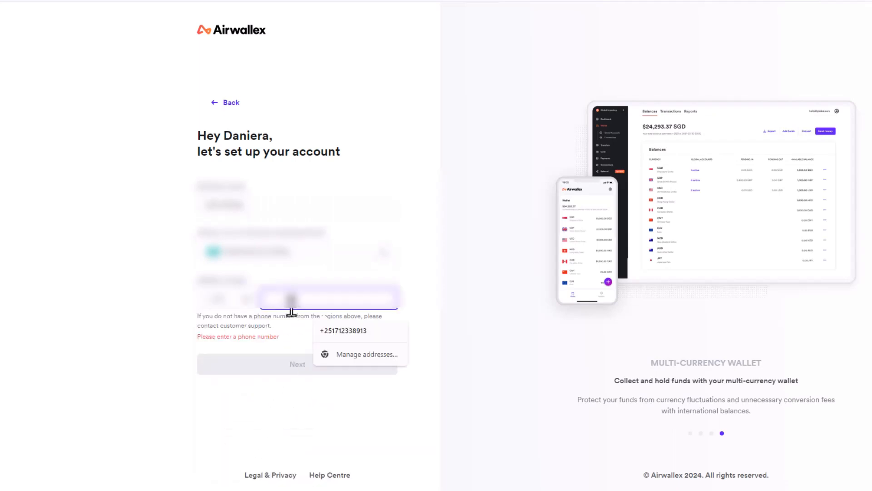
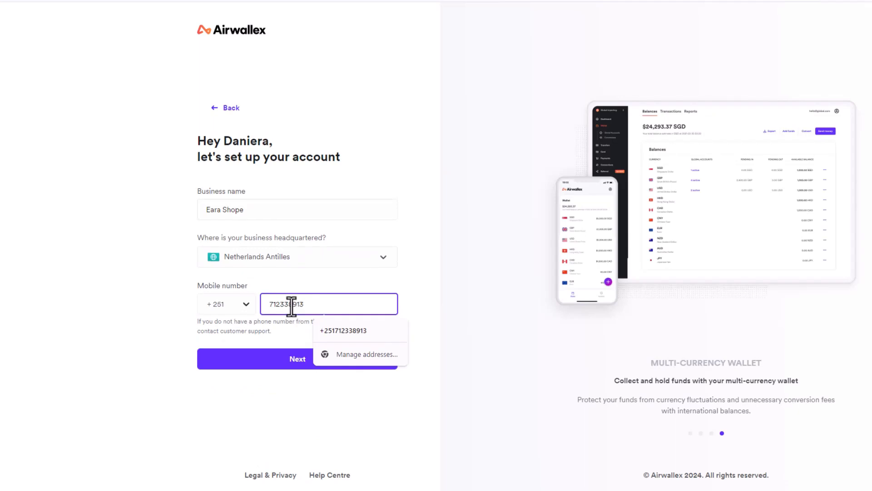
click(321, 324)
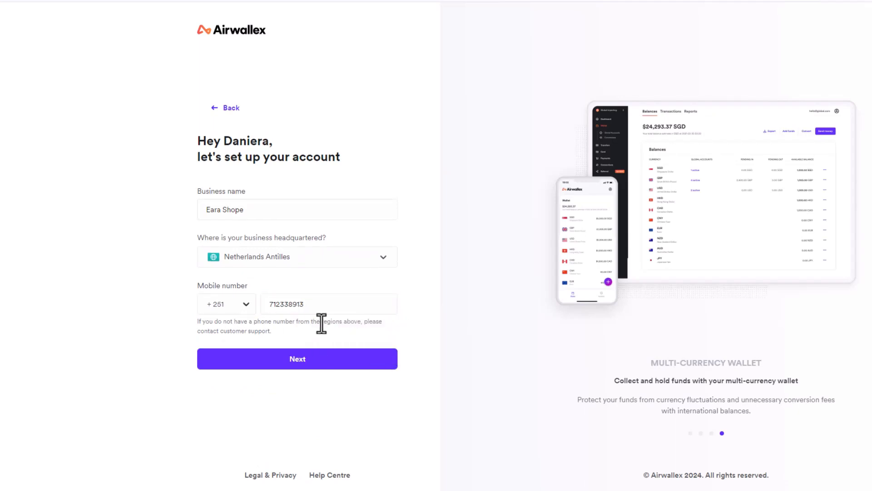
click(298, 359)
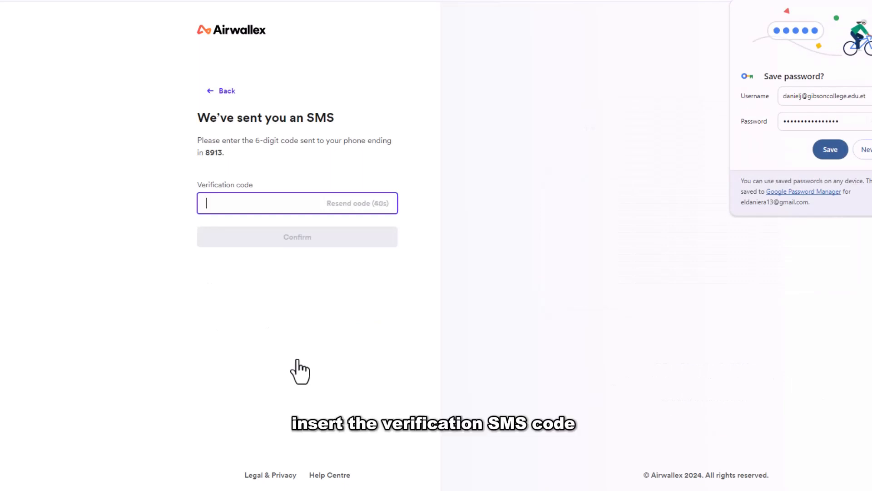
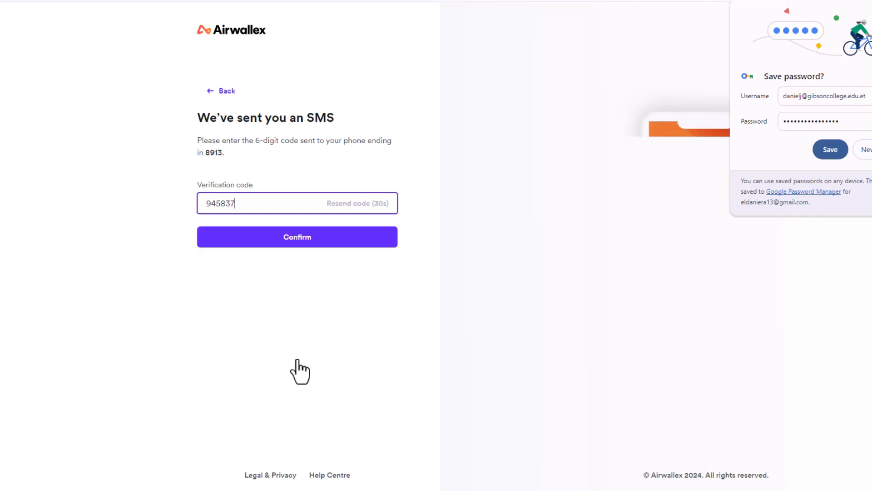
Step: Enter the 6-digit SMS verification code and confirm it
click(312, 240)
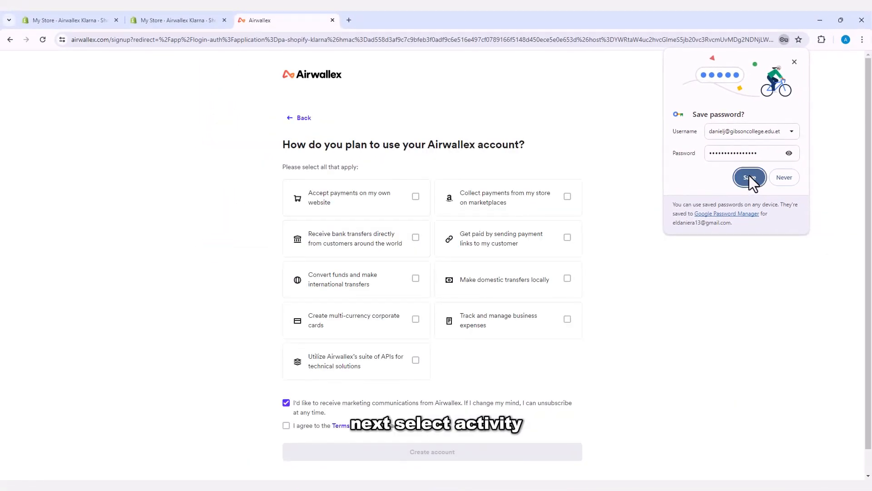
Step: Save the password in Chrome and tick all nine planned-use options
click(749, 177)
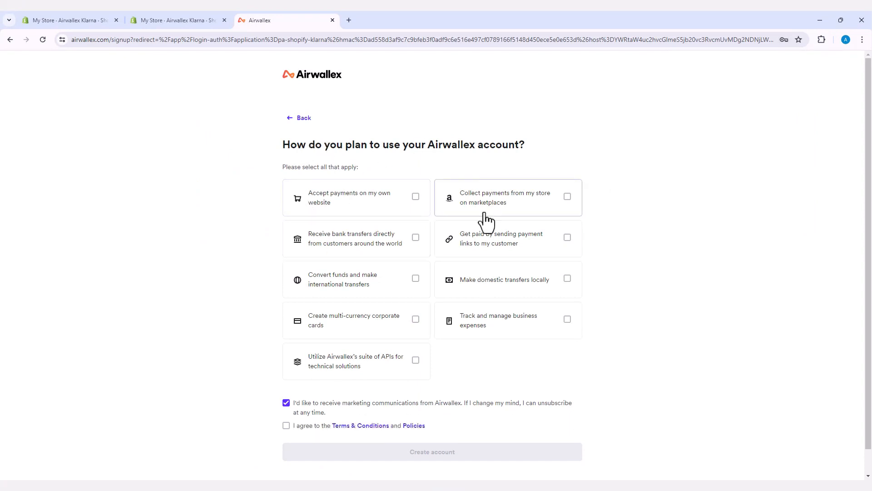
click(422, 203)
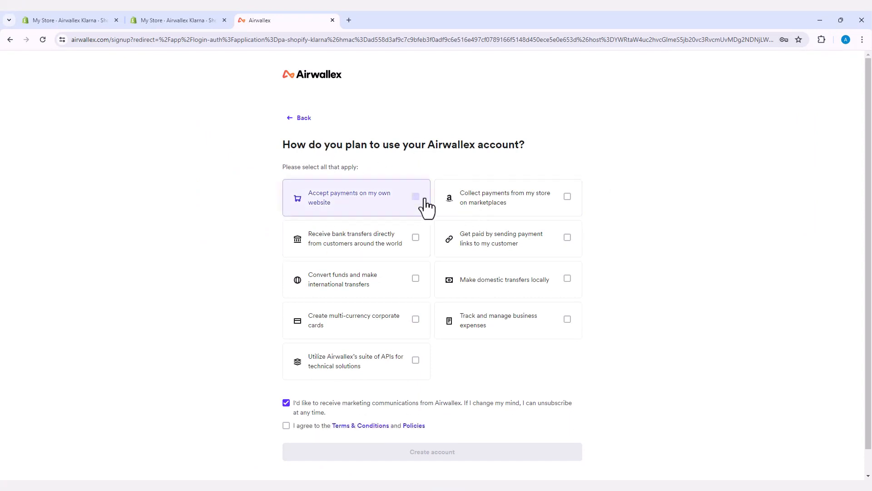
click(568, 202)
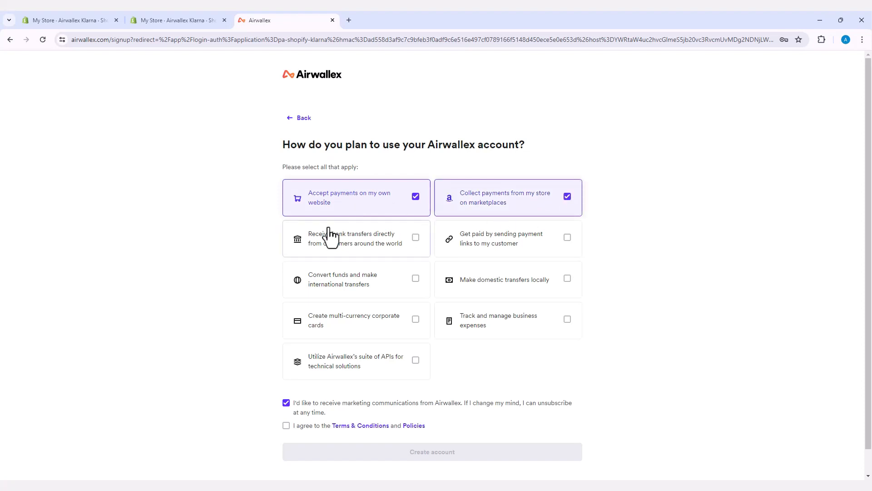
click(415, 245)
click(415, 279)
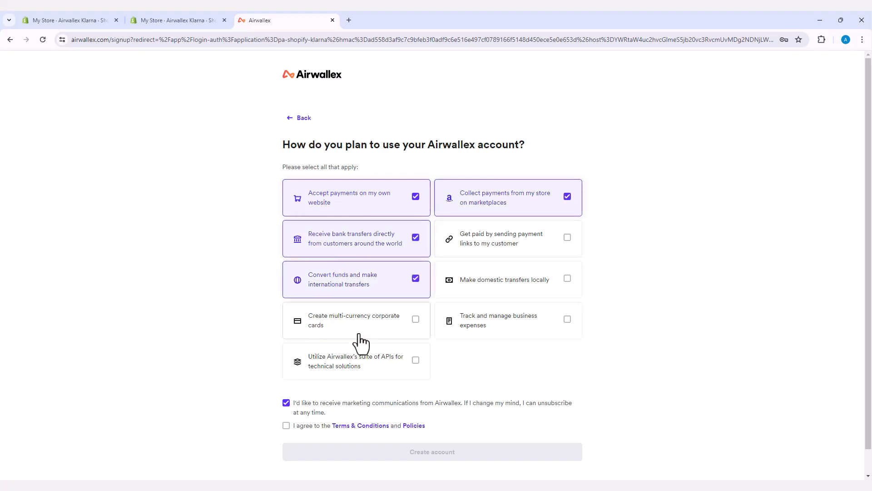
click(551, 292)
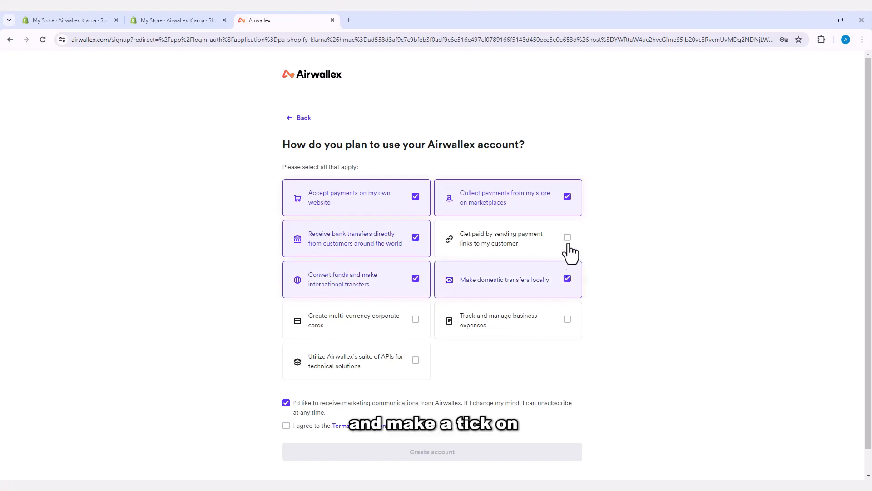
click(566, 239)
click(563, 320)
click(387, 335)
click(416, 361)
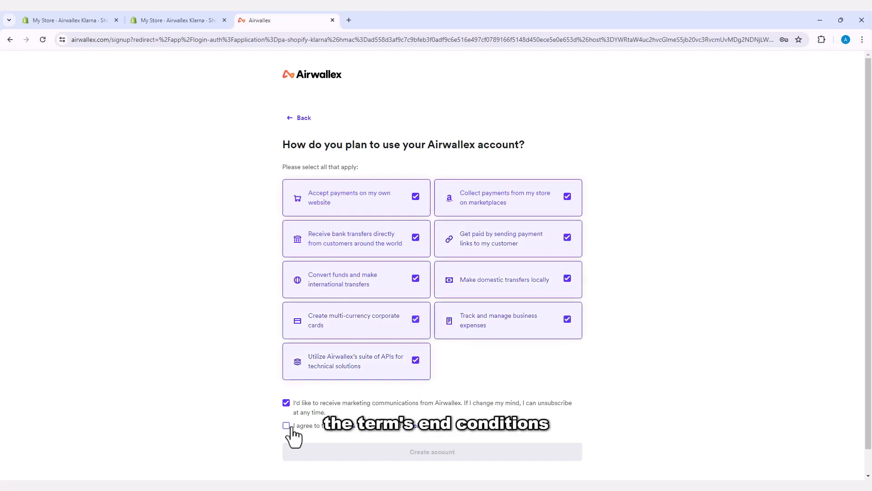
Step: Accept the Terms & Conditions and Policies and create the Airwallex account
click(286, 425)
scroll(386, 437, down, 1)
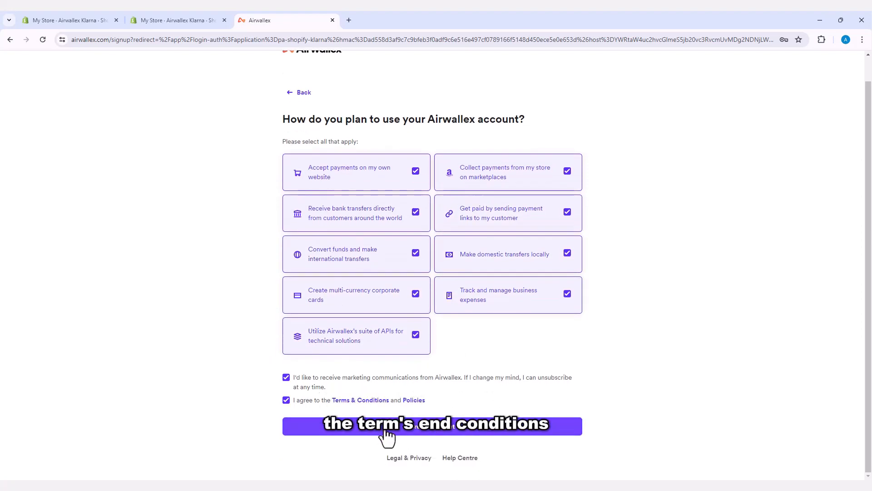
click(420, 432)
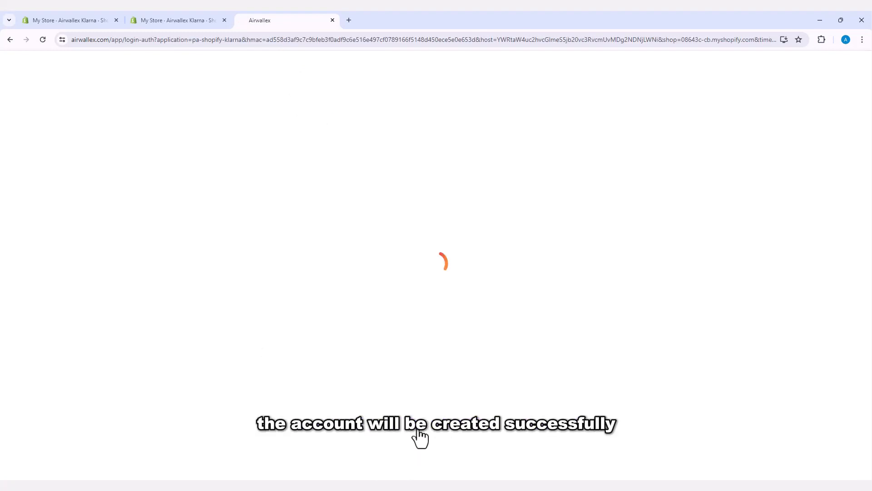